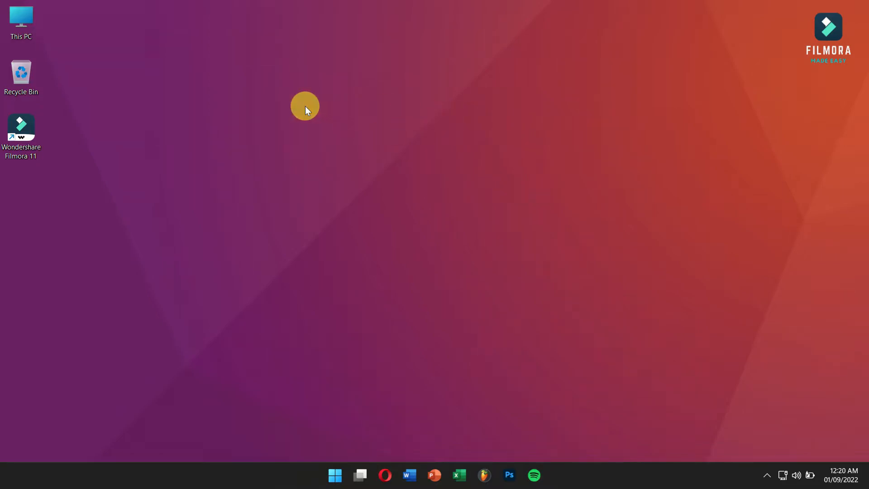
Launch Wondershare Filmora 11 and create a new project with the 16:9 widescreen aspect ratio
double_click(30, 134)
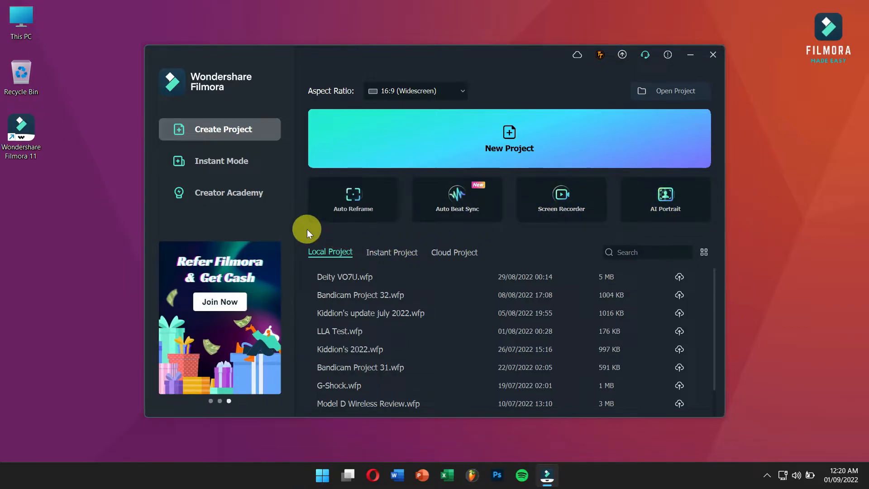
left_click(543, 138)
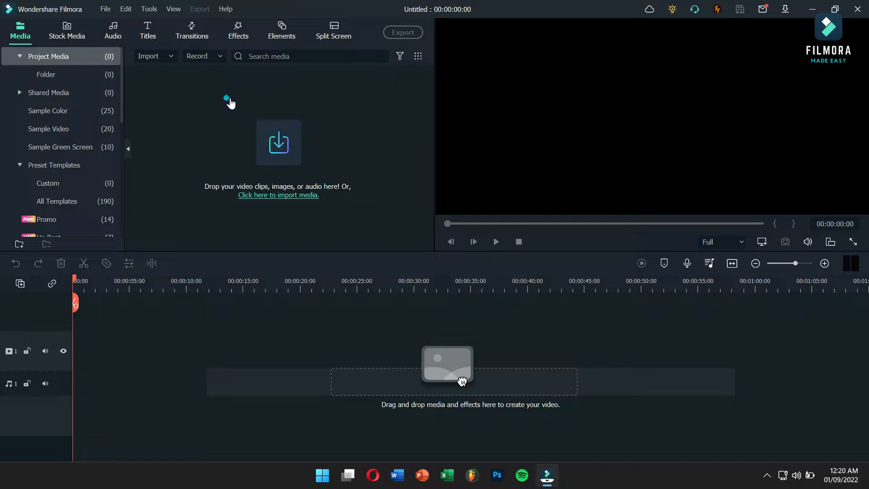
double_click(230, 103)
left_click(572, 181)
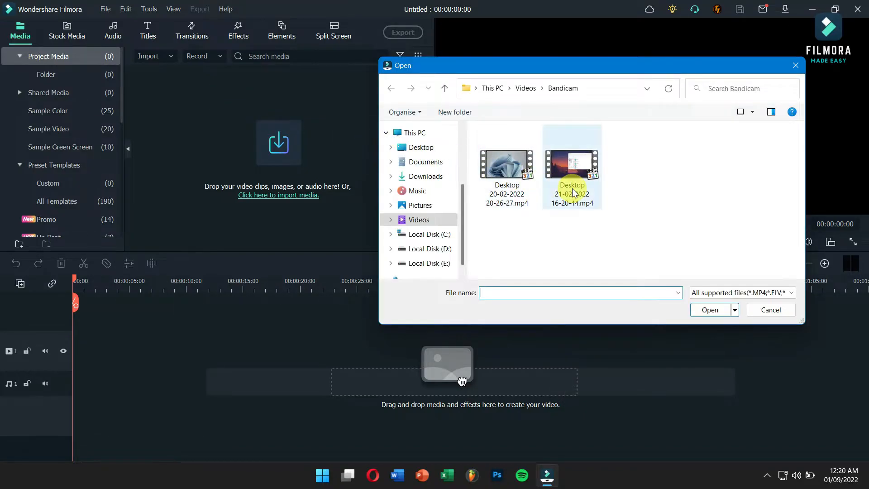
left_click(709, 310)
left_click_drag(237, 103, 65, 371)
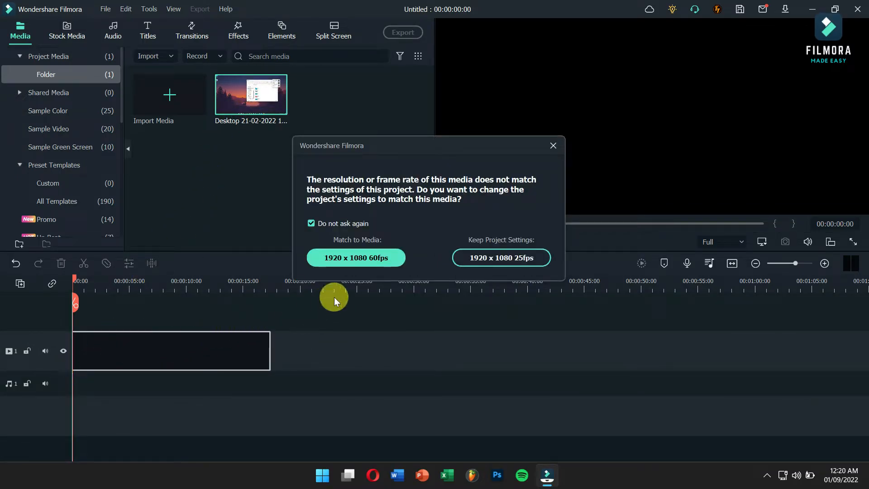
left_click(386, 253)
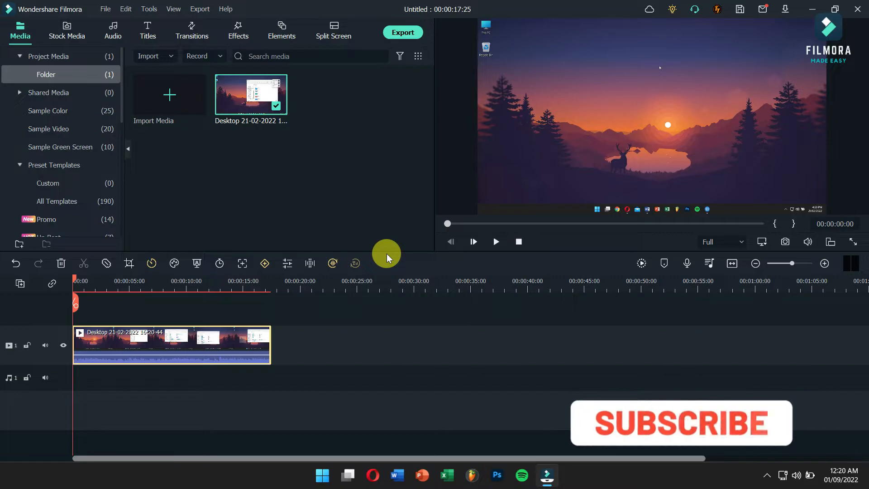
Try lowering the green curve in the timeline clip's advanced color correction, closing it without applying the change
right_click(180, 333)
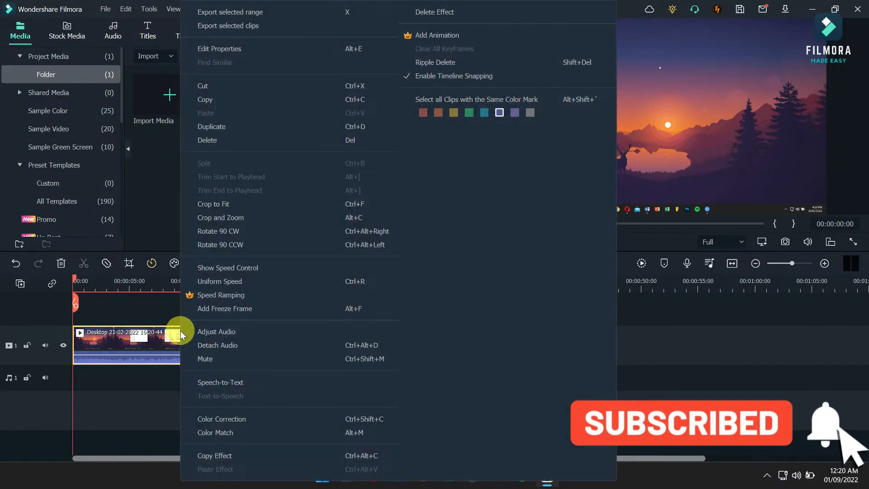
left_click(245, 416)
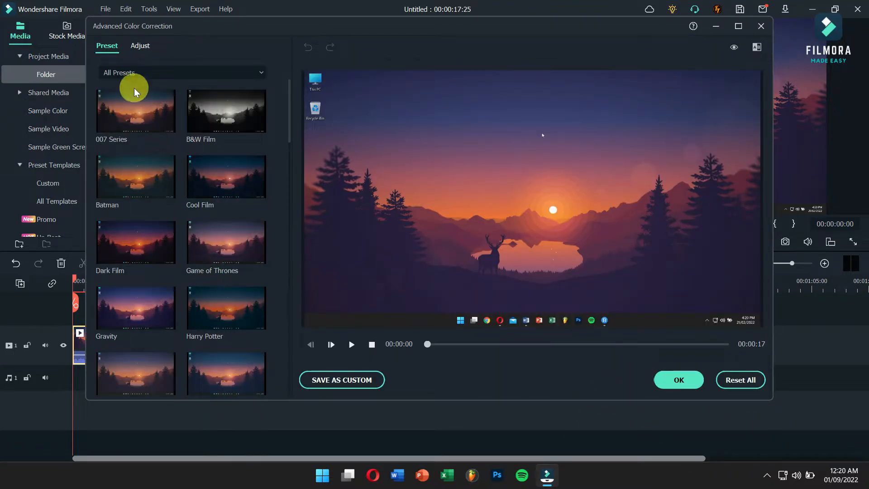
left_click(138, 46)
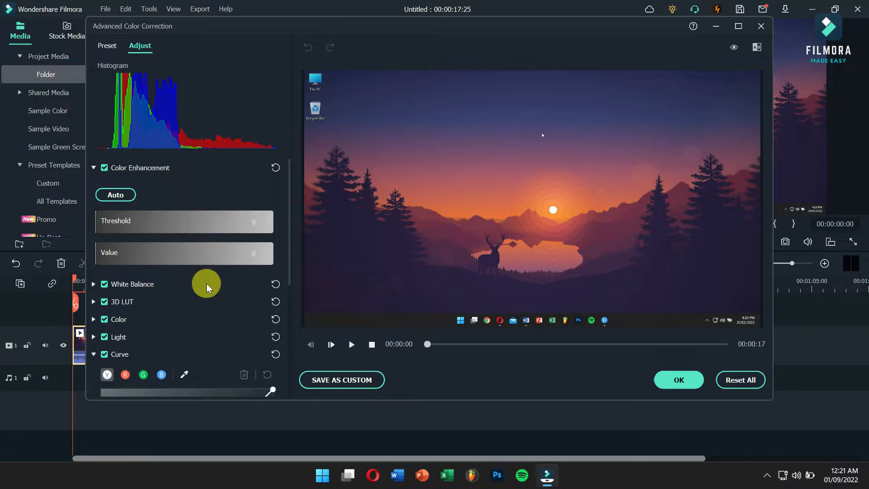
scroll(207, 285, "down", 4)
left_click_drag(217, 240, 249, 275)
left_click(143, 171)
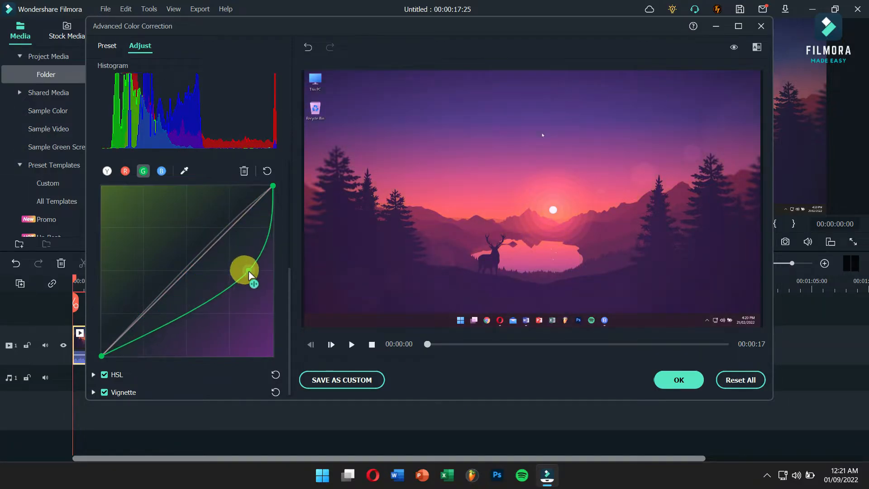
left_click(163, 173)
left_click(166, 326)
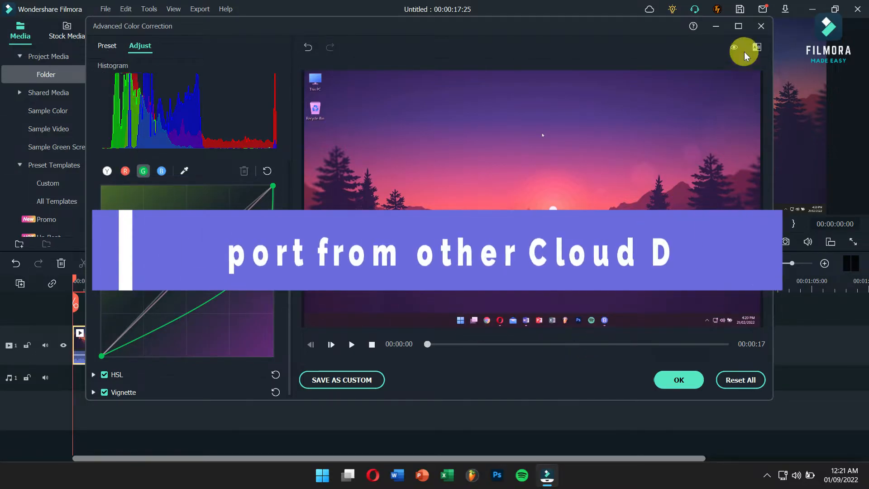
left_click(760, 26)
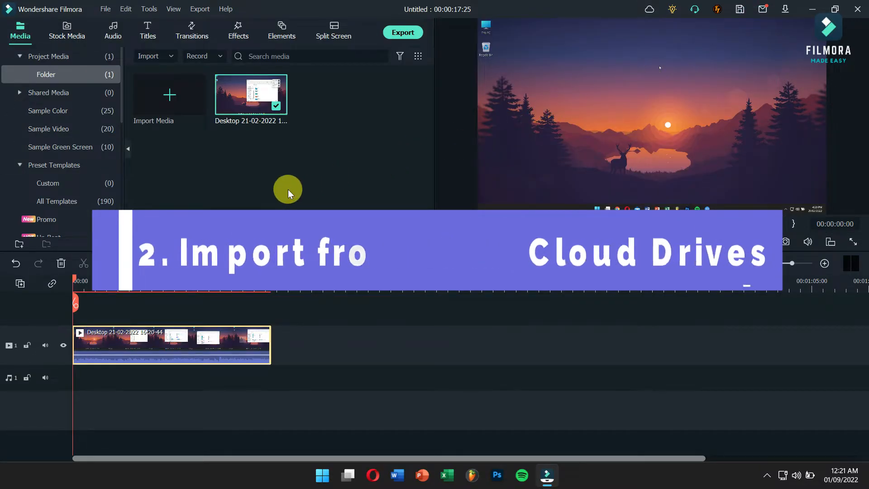
left_click(329, 338)
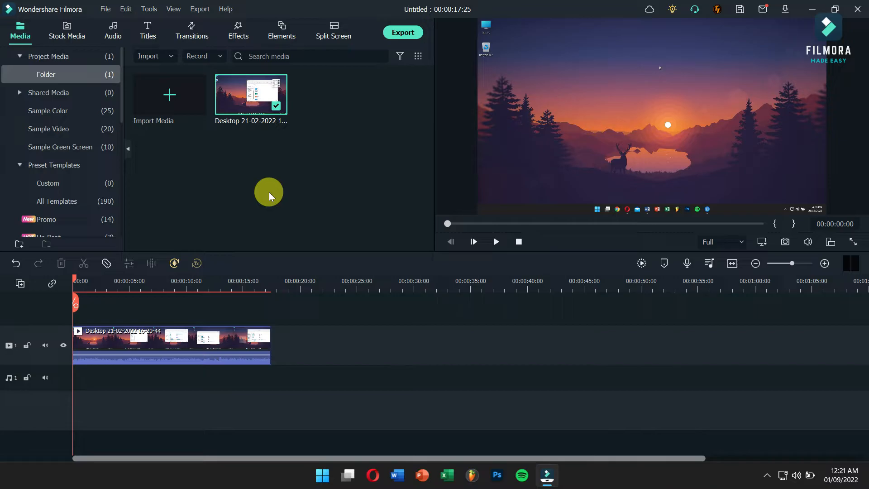
Examine the cloud drive sources offered for importing media from other apps
left_click(106, 9)
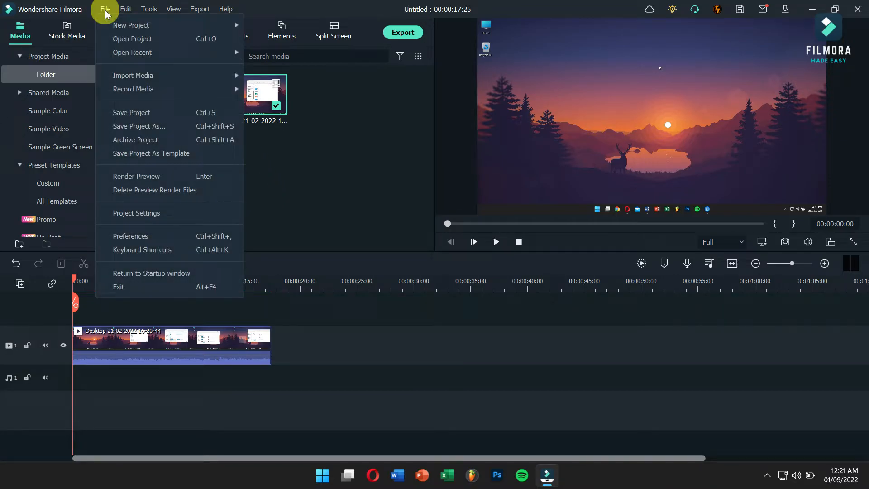
mouse_move(155, 77)
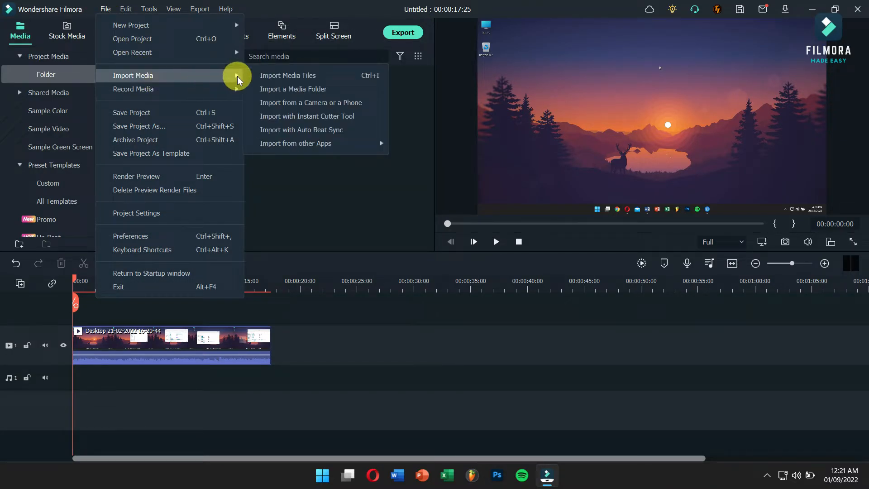
mouse_move(338, 146)
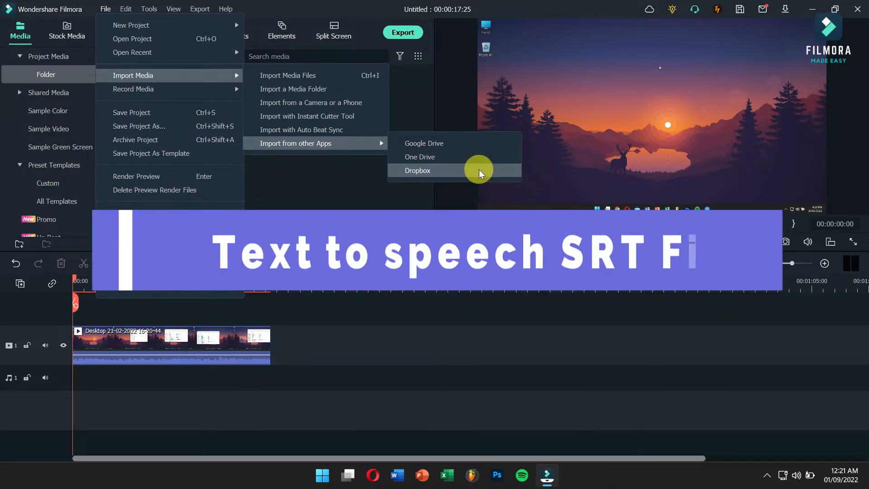
left_click(327, 196)
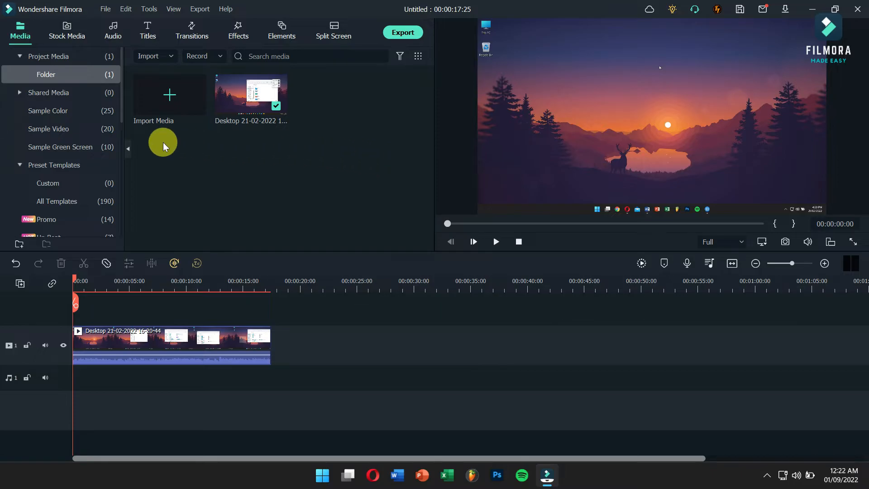
Import Demo.srt from Local Disk (D:) and place it on a new track above the video at the timeline's start
left_click(166, 101)
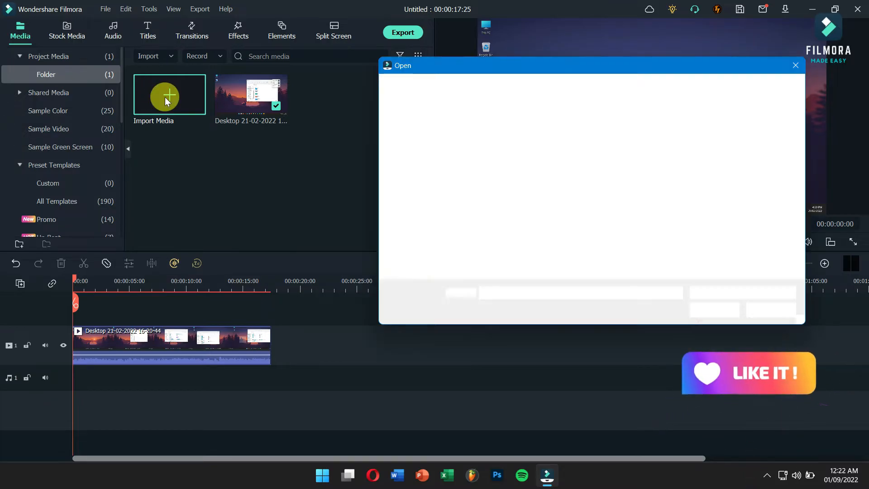
left_click(448, 248)
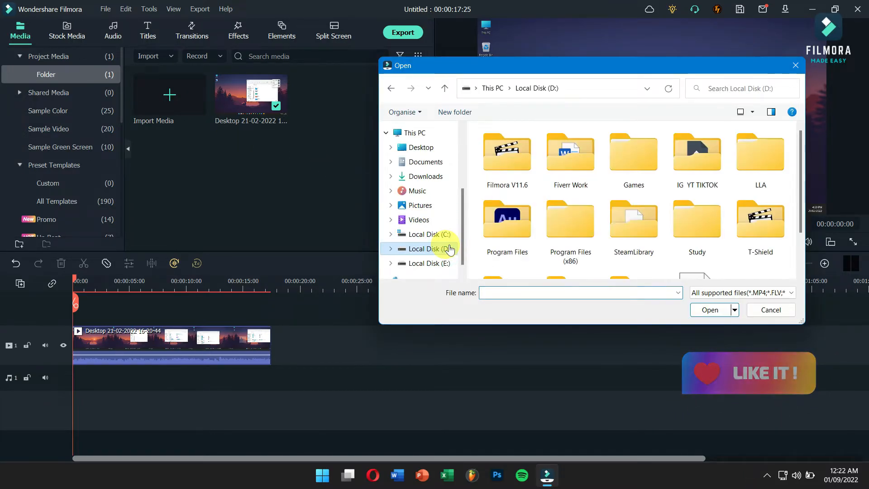
scroll(634, 208, "down", 2)
left_click(697, 242)
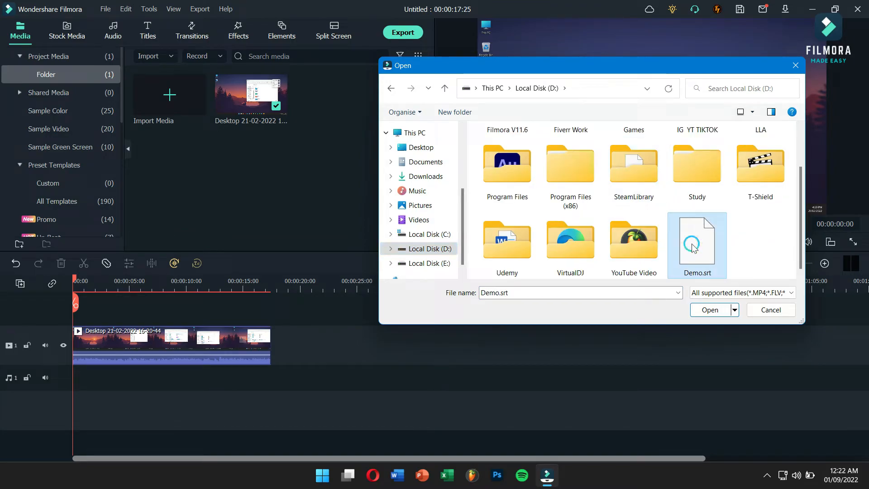
left_click(710, 311)
left_click(260, 165)
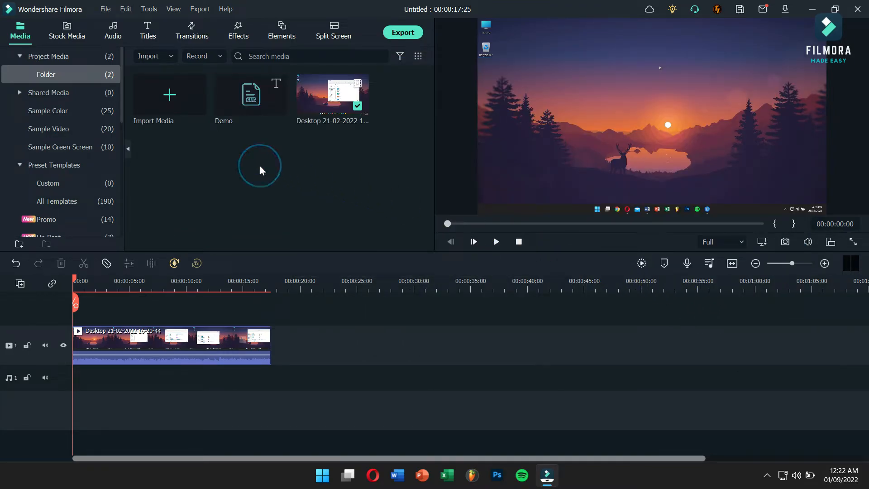
mouse_move(259, 96)
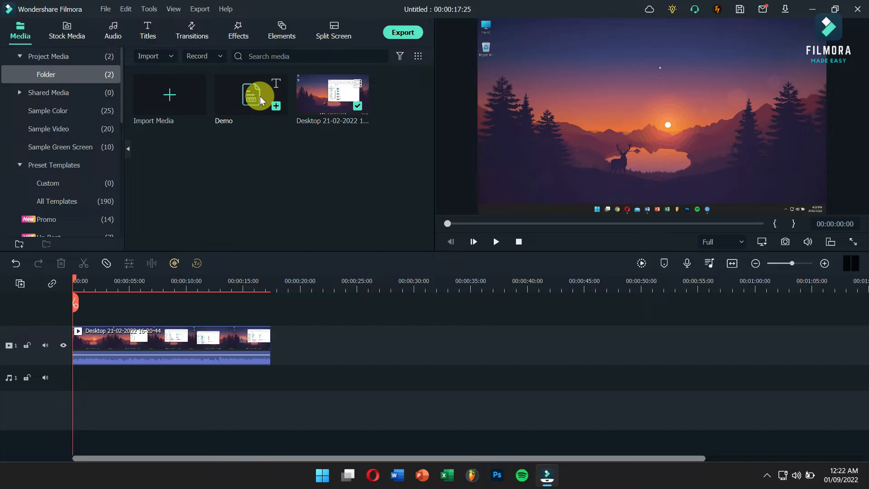
left_click_drag(260, 96, 76, 317)
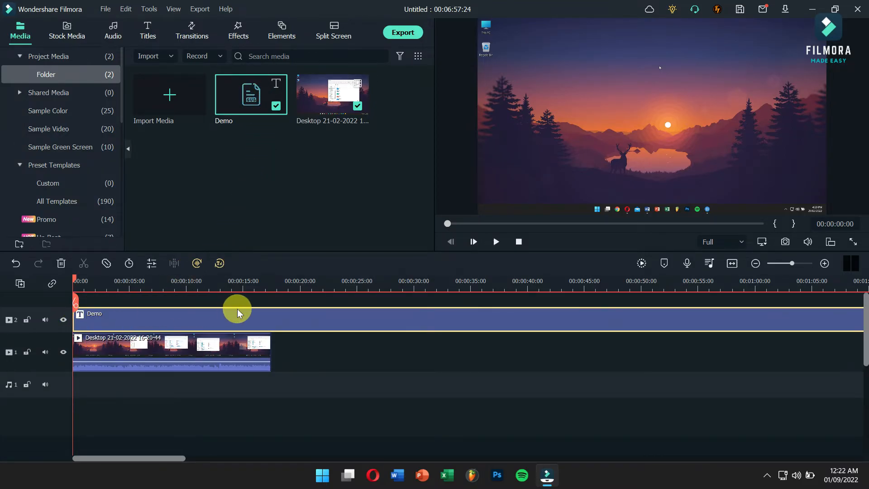
Review the Text-to-Speech language, voice, speed and pitch options for the Demo subtitle clip without generating speech
right_click(260, 327)
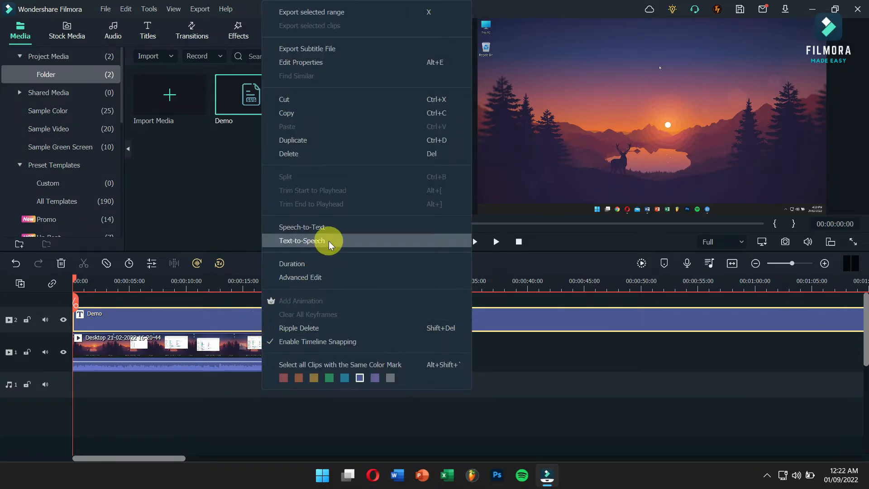
left_click(353, 241)
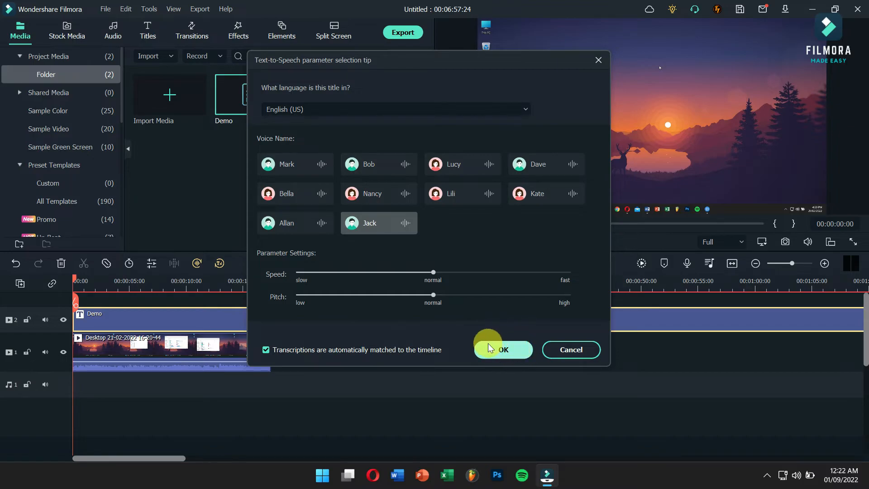
left_click(563, 350)
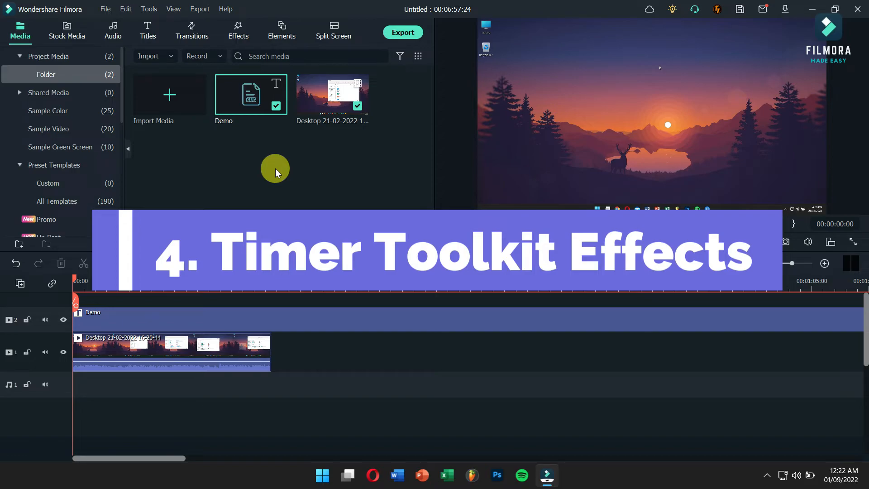
Add the Progress Bar 7 timer effect on a new track above the subtitles, starting at about 7 seconds
left_click(237, 33)
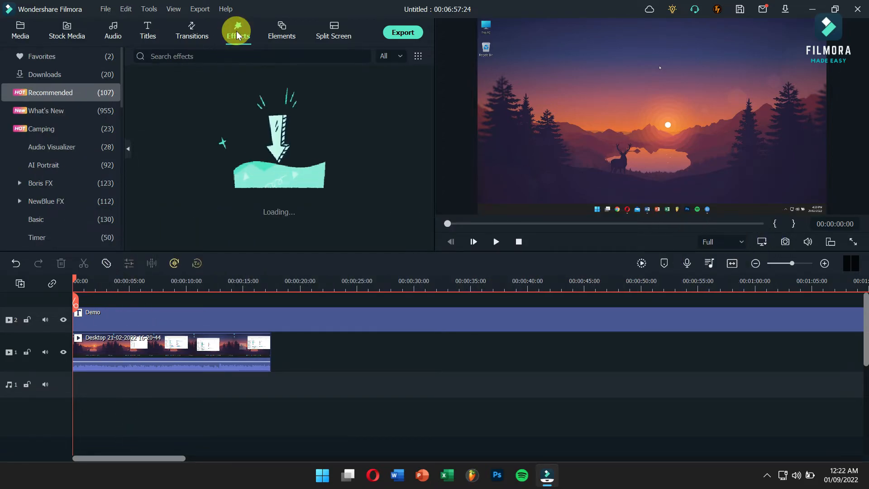
left_click(45, 246)
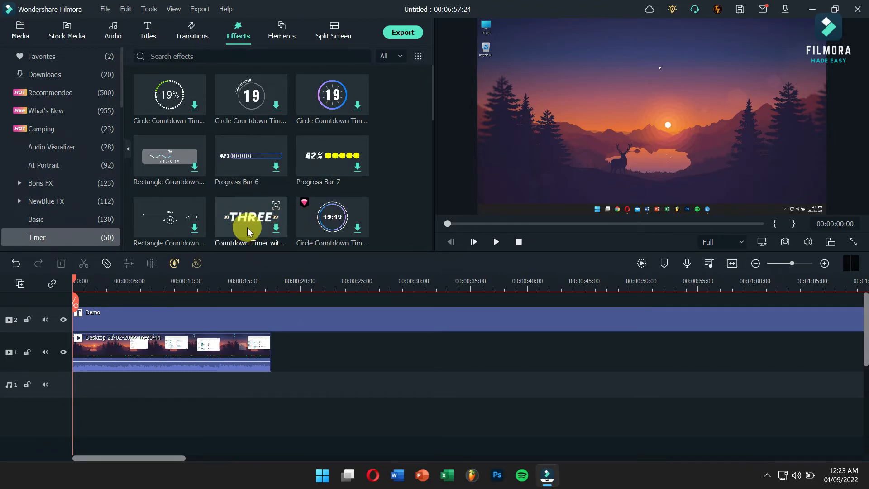
left_click_drag(295, 168, 151, 296)
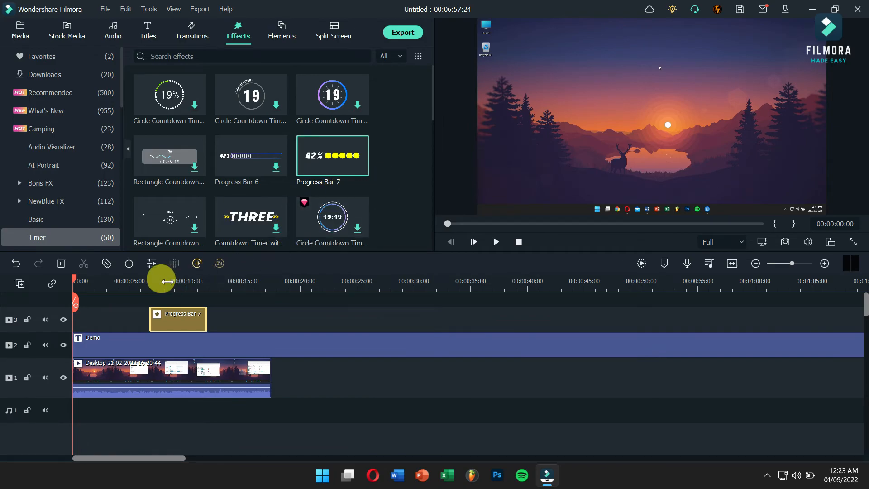
Change the bar color of the Progress Bar 7 effect to crimson and apply it
left_click(166, 282)
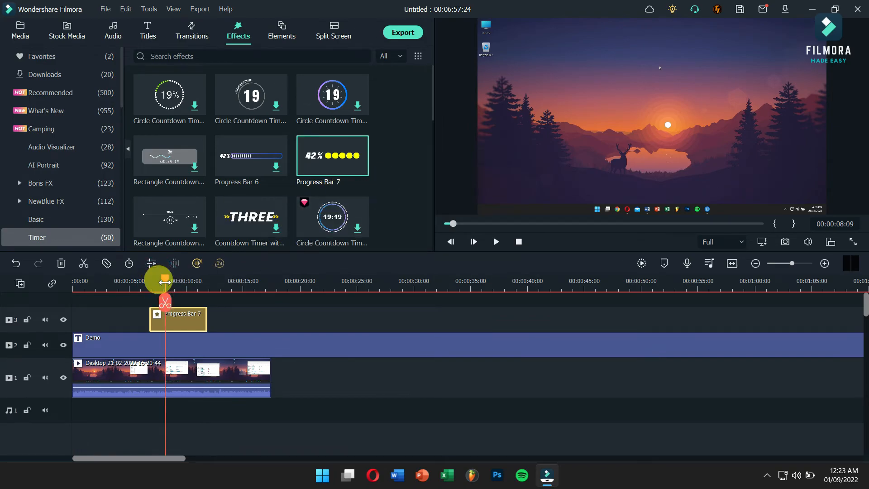
double_click(193, 322)
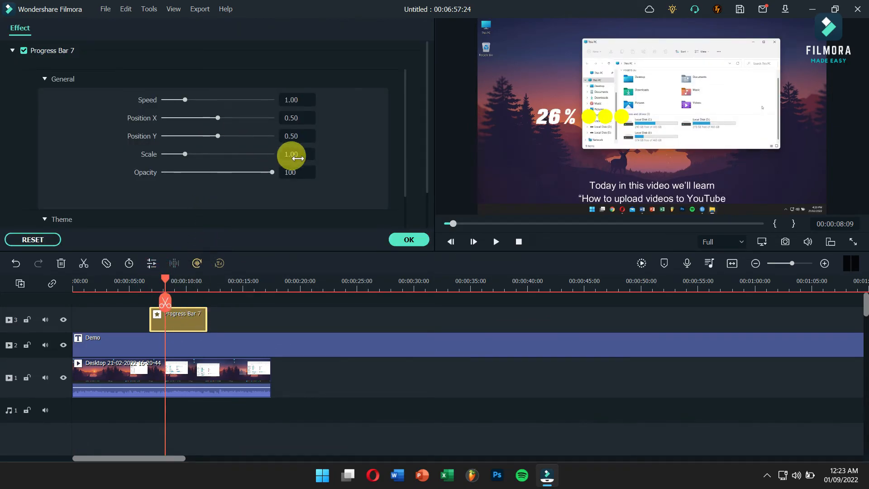
scroll(295, 159, "down", 3)
left_click(239, 132)
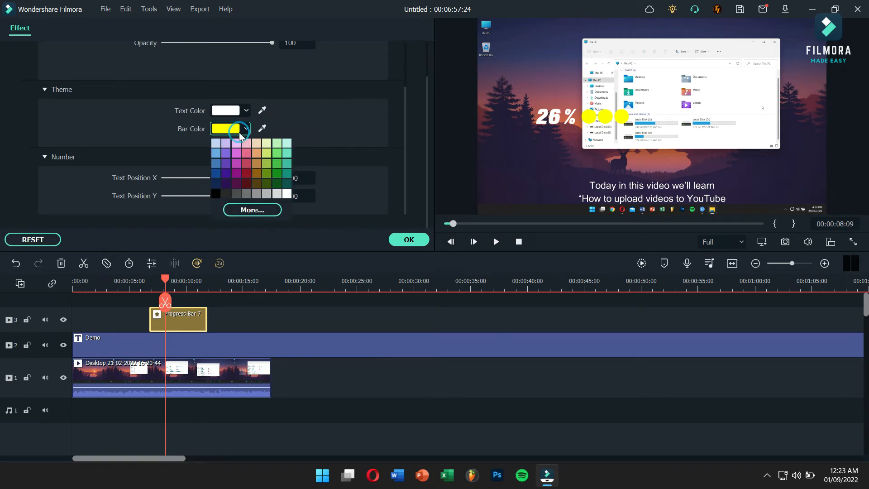
left_click(248, 164)
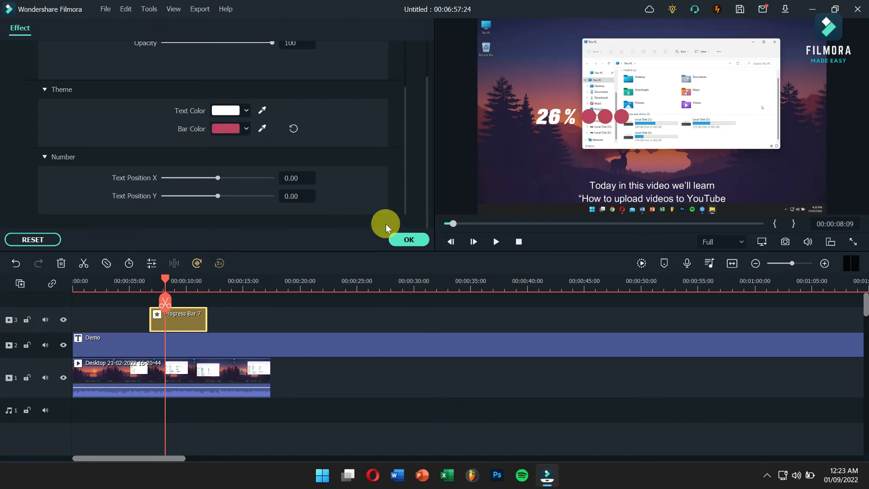
left_click(405, 239)
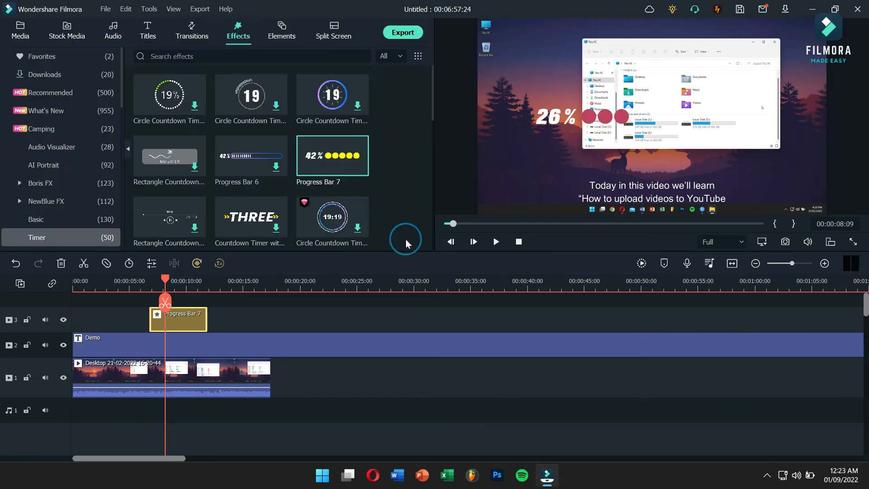
Play the preview over the progress bar effect to check its animation, and pause it
left_click_drag(197, 383, 192, 421)
left_click(497, 239)
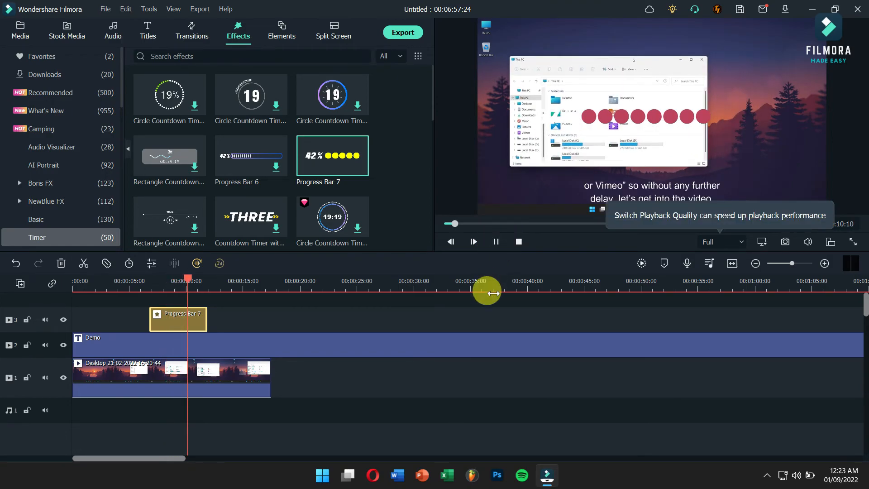
left_click(496, 242)
Shift the percentage text of the Progress Bar 7 effect by setting its Text Position X to 0.01
left_click(159, 289)
mouse_move(541, 102)
left_mouse_down()
mouse_move(542, 151)
mouse_move(549, 108)
left_mouse_up()
left_click(195, 317)
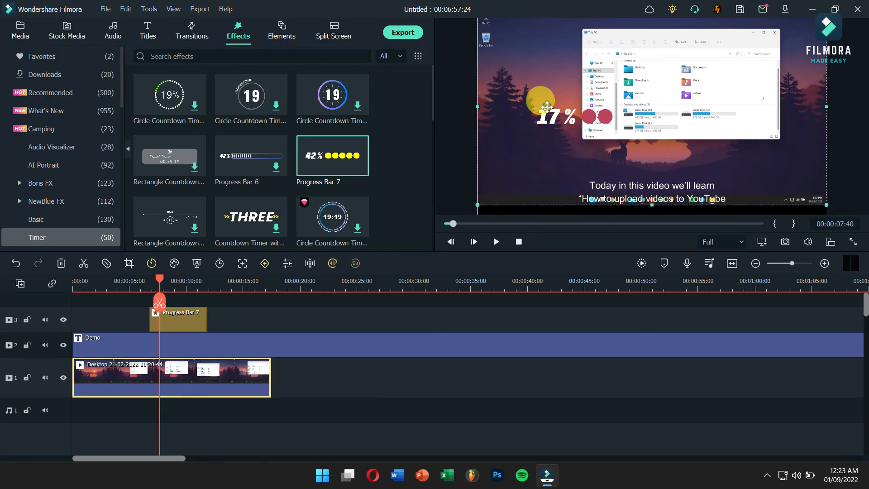
double_click(191, 320)
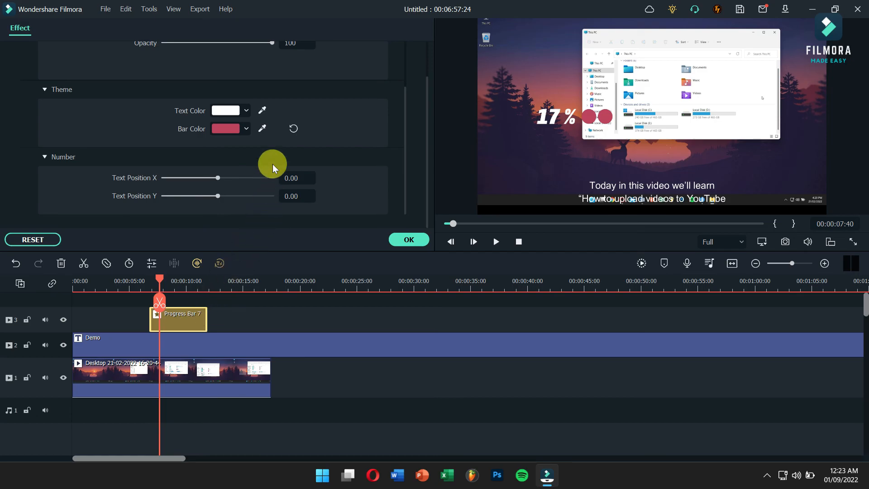
left_click_drag(211, 177, 219, 176)
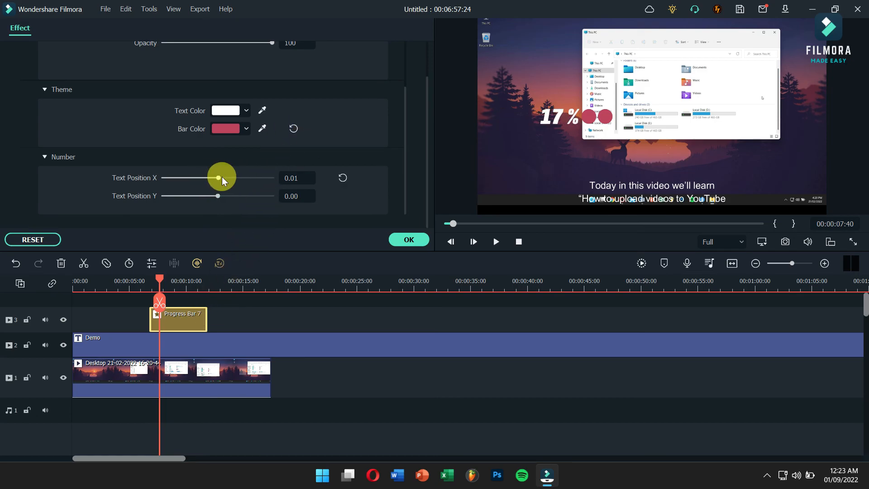
left_click(410, 235)
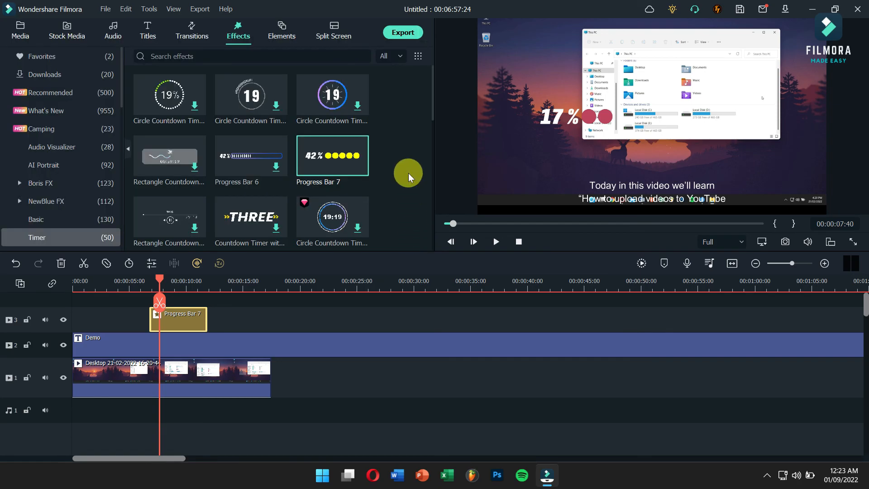